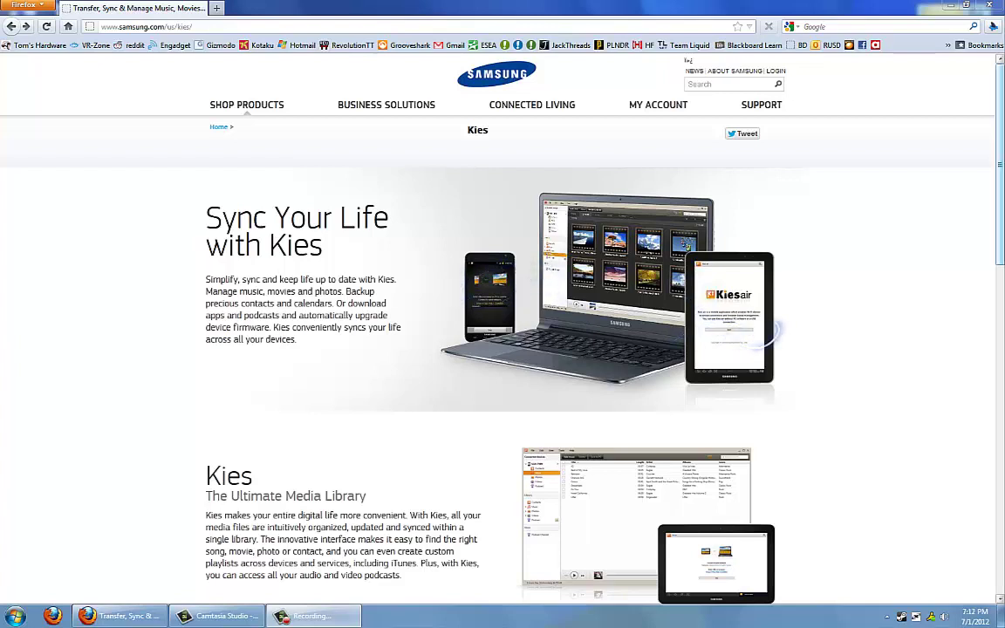
Search Google Play for 'kies air' and open the Kies air app's details page
click(76, 40)
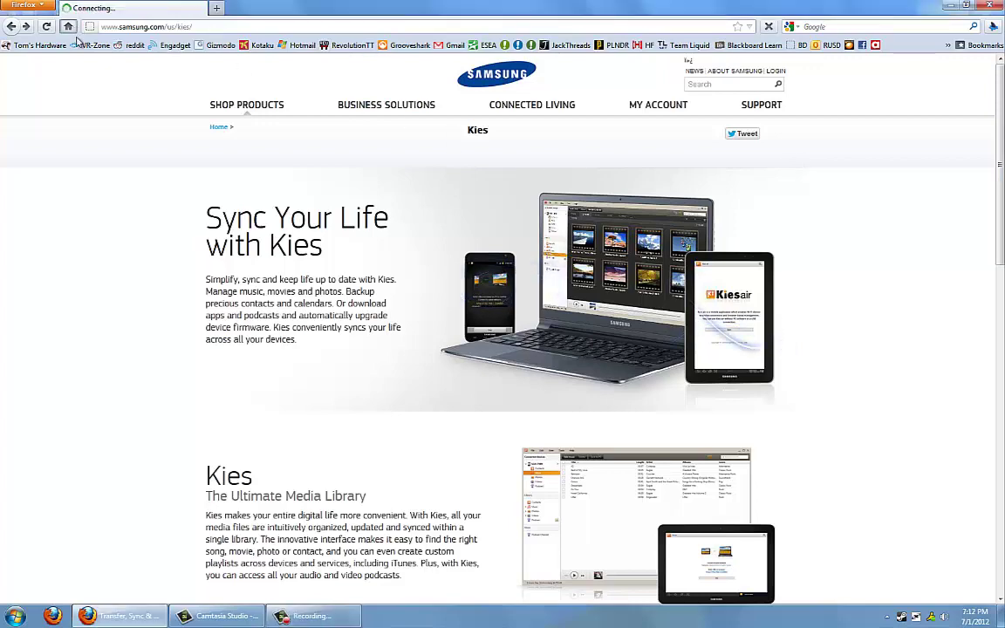
click(178, 66)
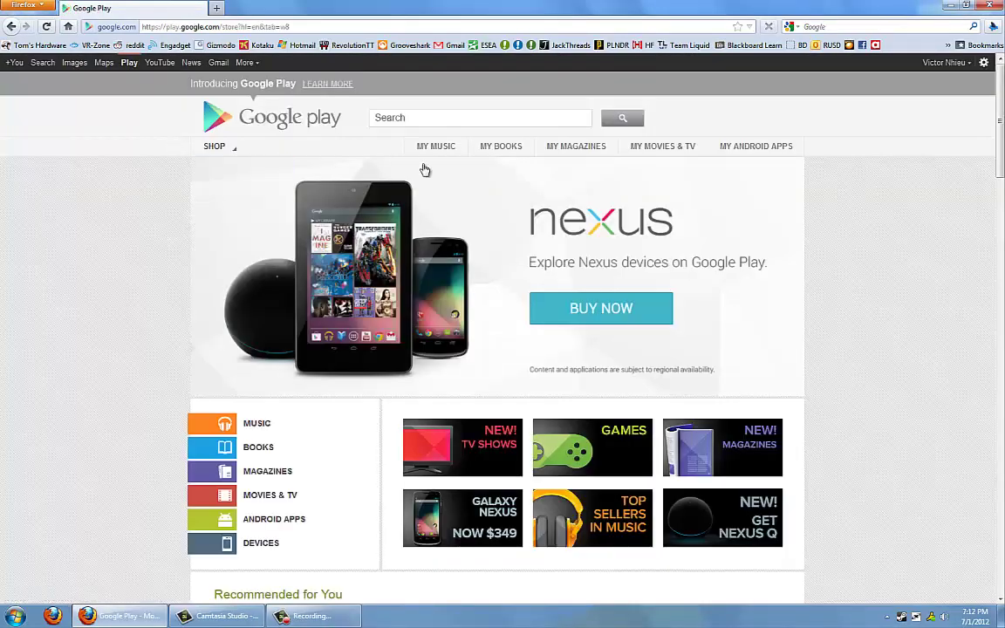
click(452, 123)
text(kies air)
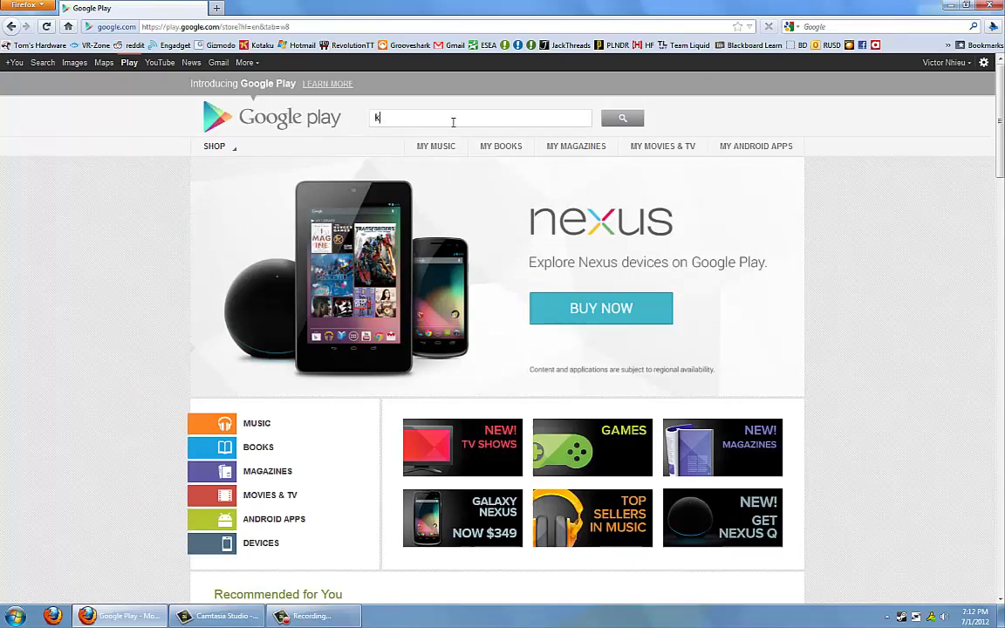
key(Return)
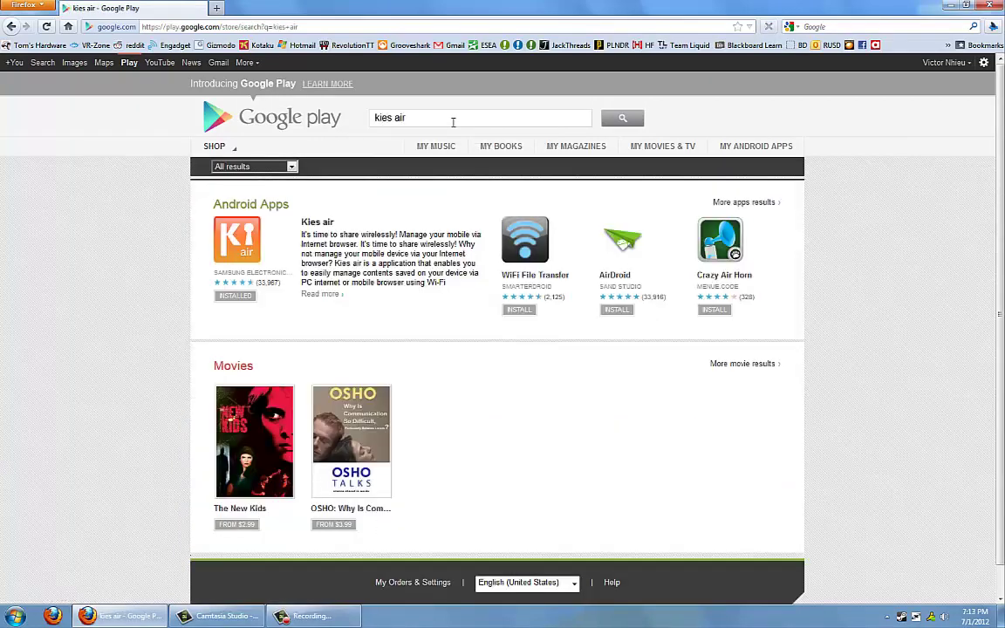
click(315, 223)
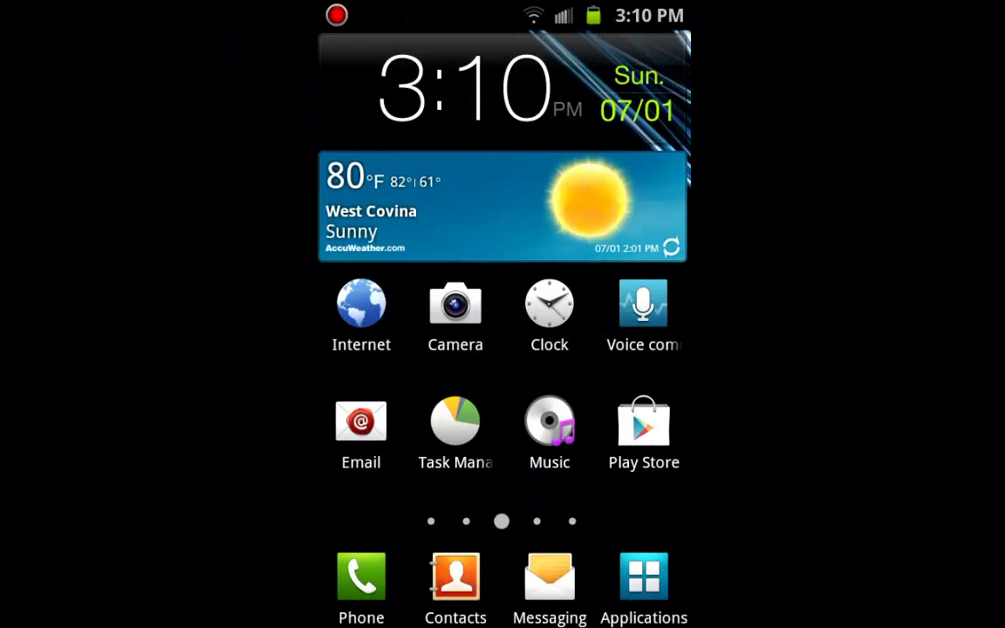
Launch Kies air on the phone and start its service, accepting the Wi-Fi caution
drag(610, 367, 392, 366)
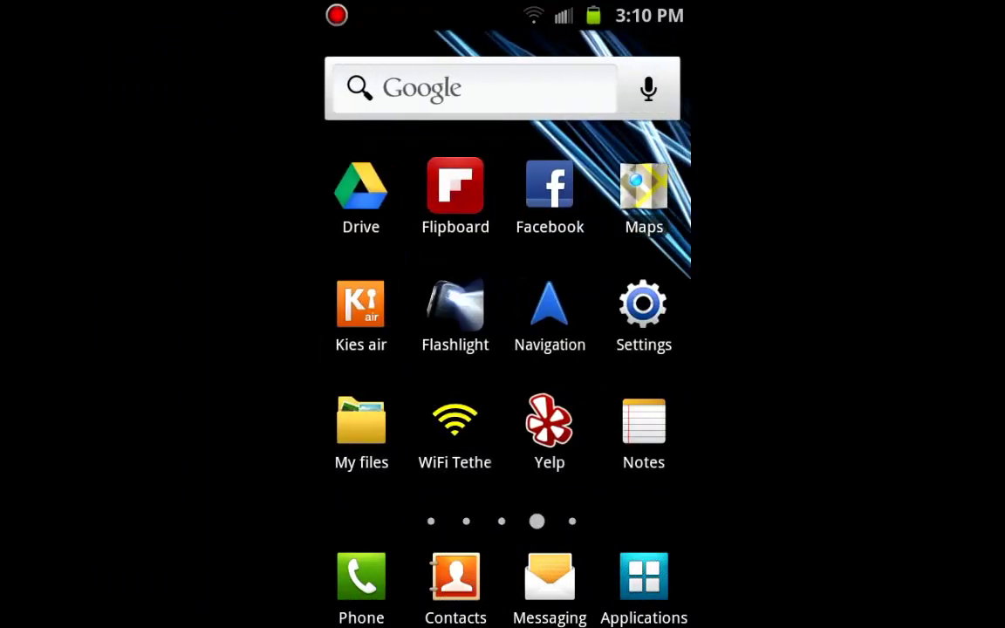
click(360, 314)
click(502, 596)
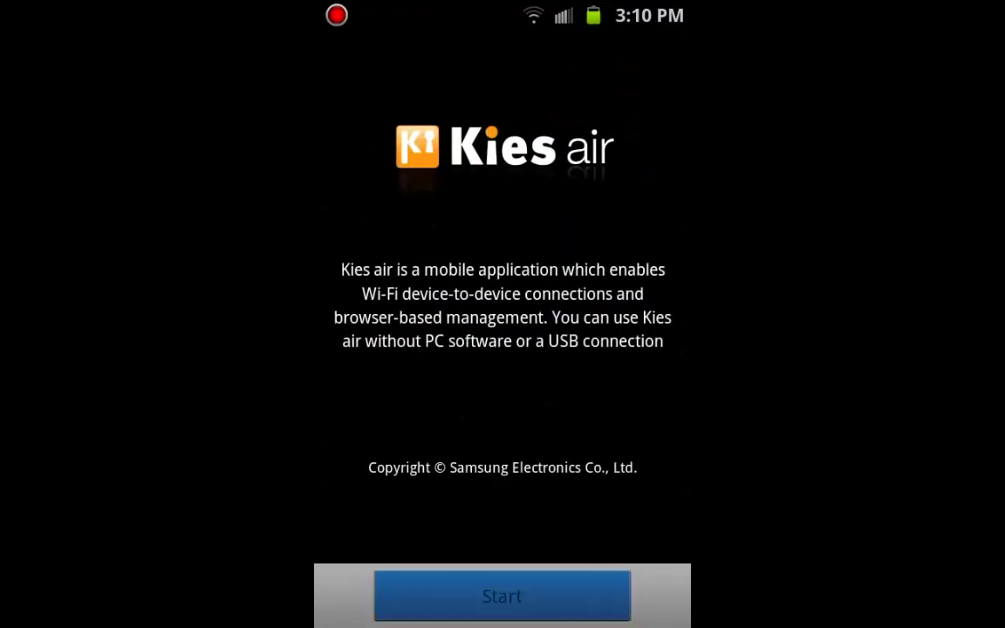
click(503, 426)
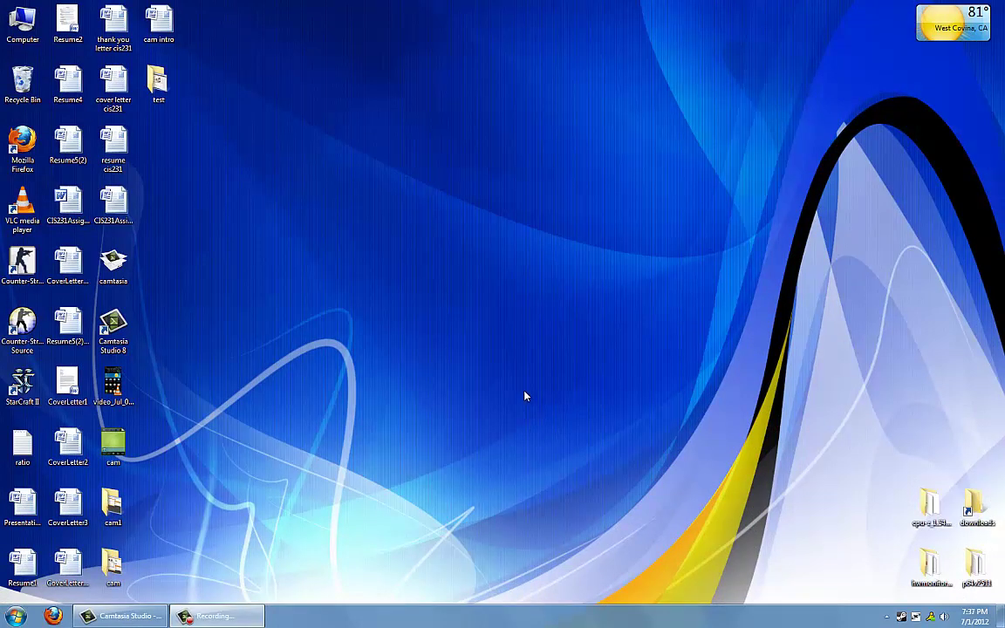
Open Firefox and load the phone's address 192.168.1.4 to reach the Kies air dashboard
double_click(22, 144)
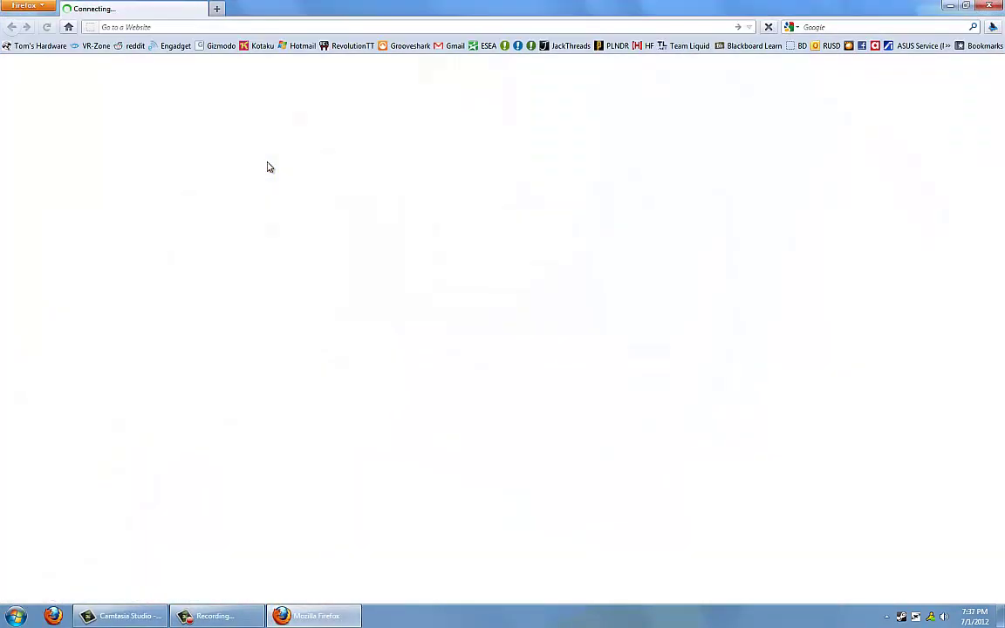
click(309, 27)
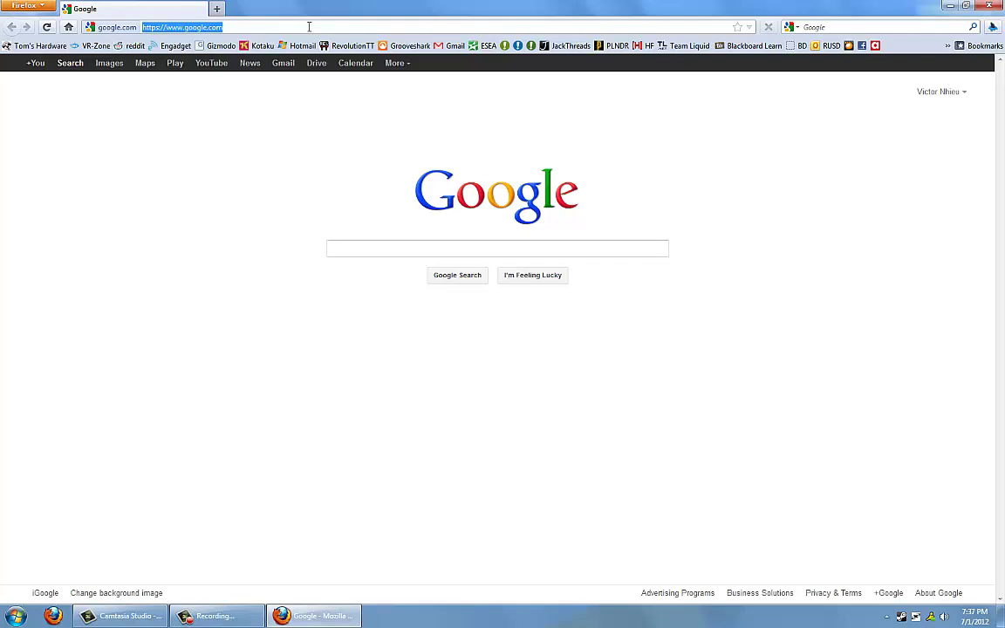
text(192.168.1.4:8080)
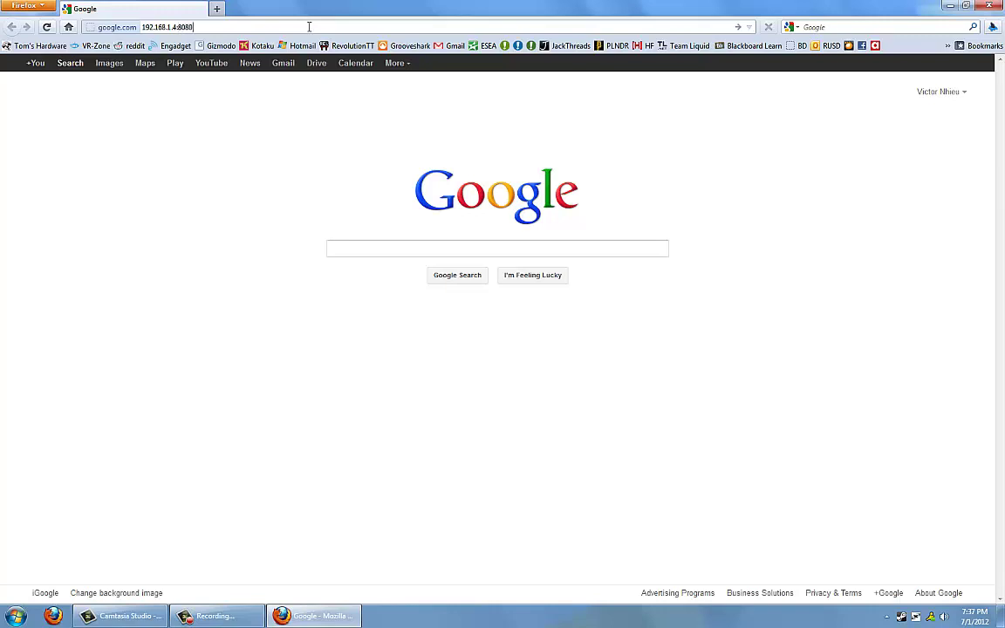
key(Return)
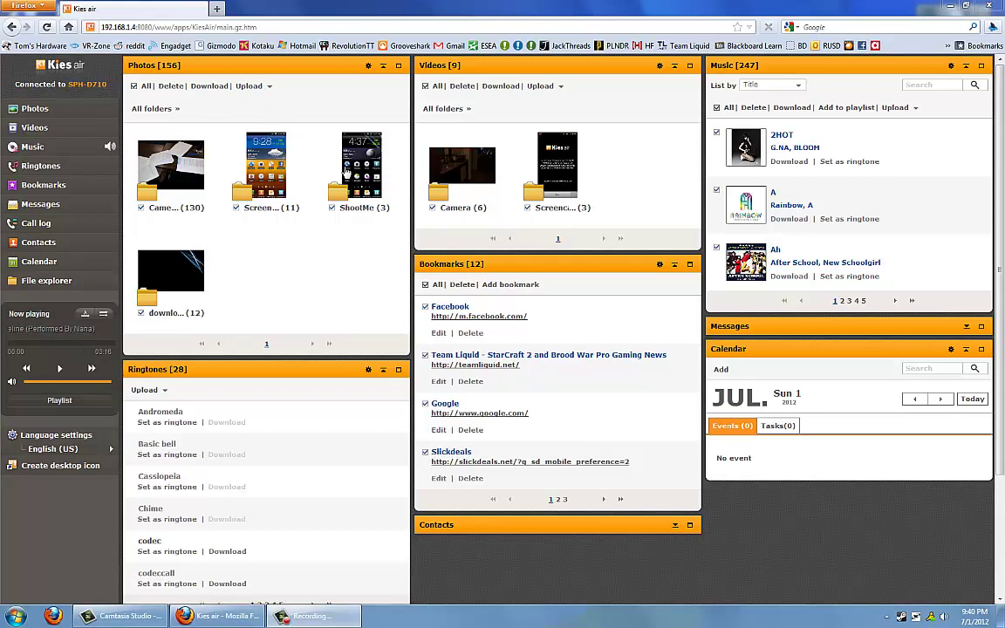
Open the Camera folder in the Photos panel to list its 130 photos
click(175, 211)
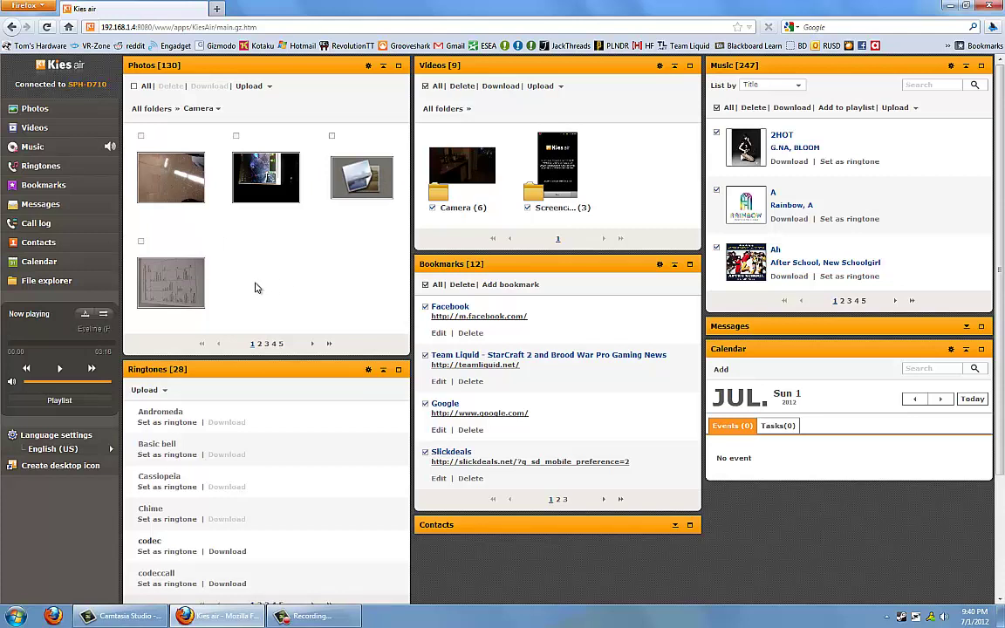
View photo 2012-06-27 15.39.04.jpg full size and download it to the computer
click(172, 280)
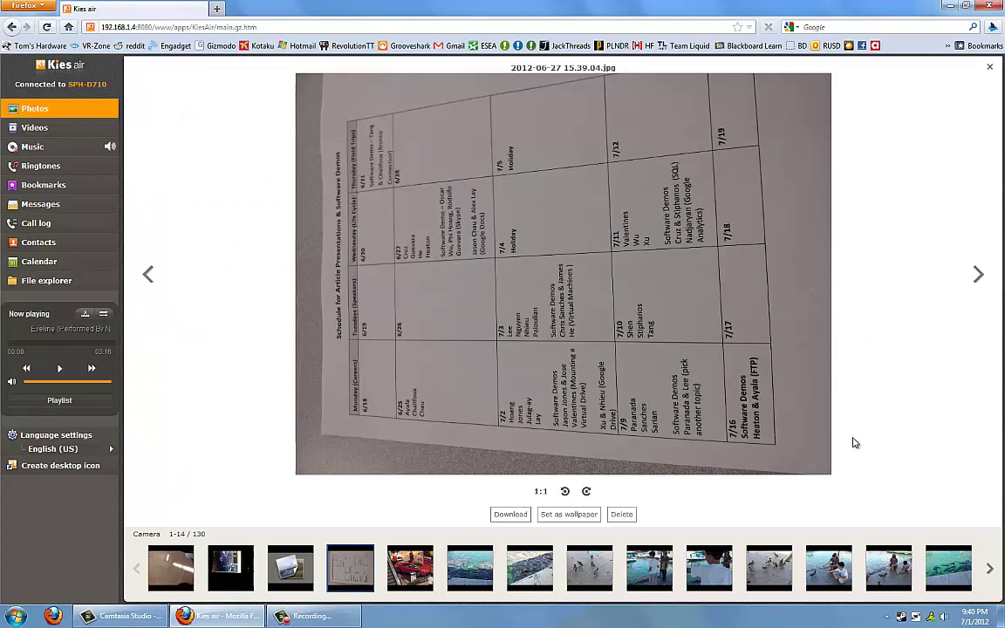
click(511, 513)
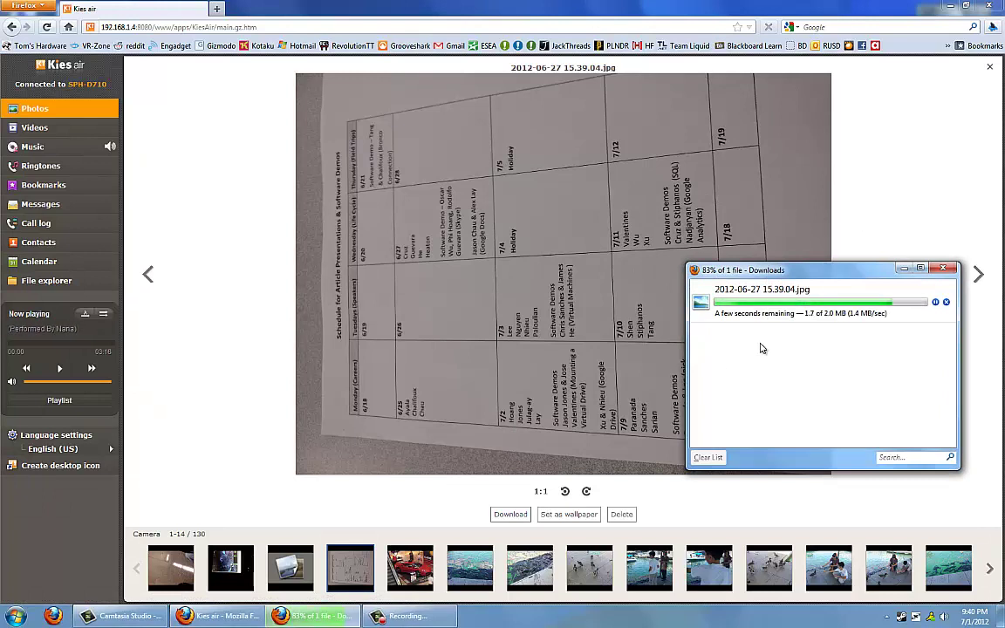
click(906, 220)
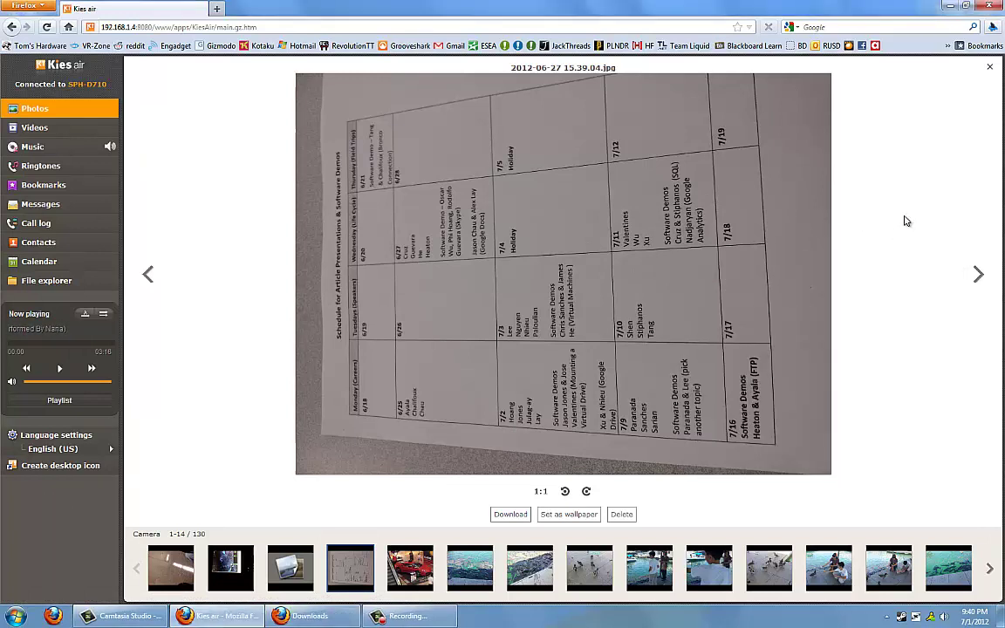
Return to the dashboard and open the Camera folder in the Videos panel
click(86, 84)
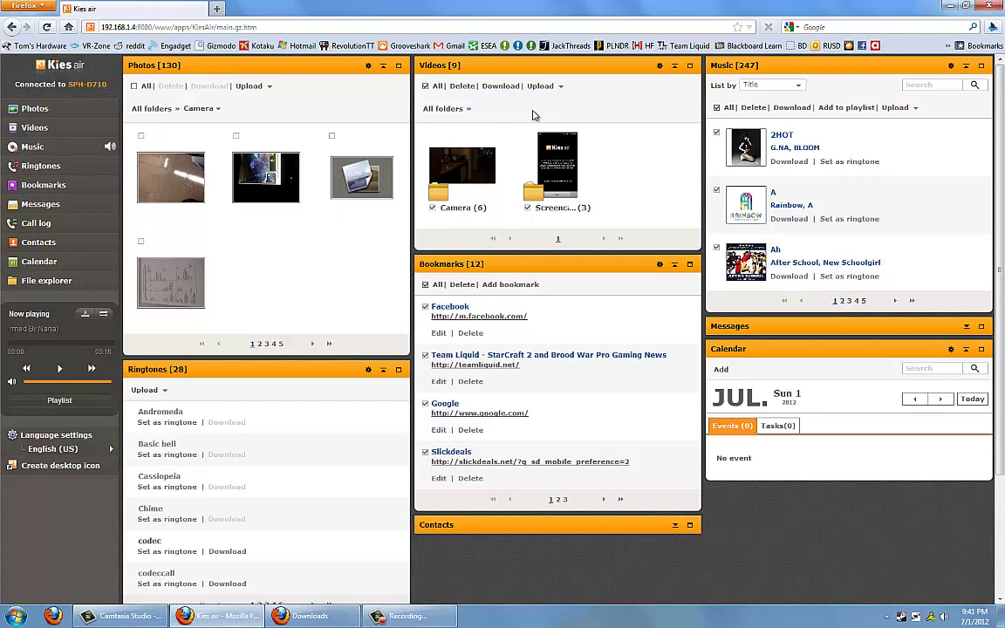
click(467, 211)
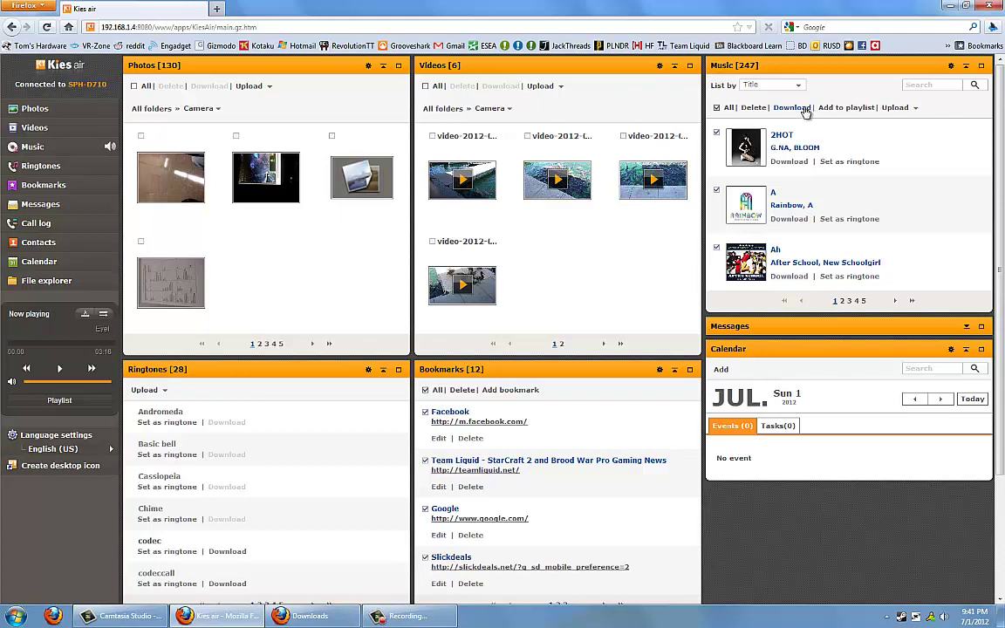
click(898, 107)
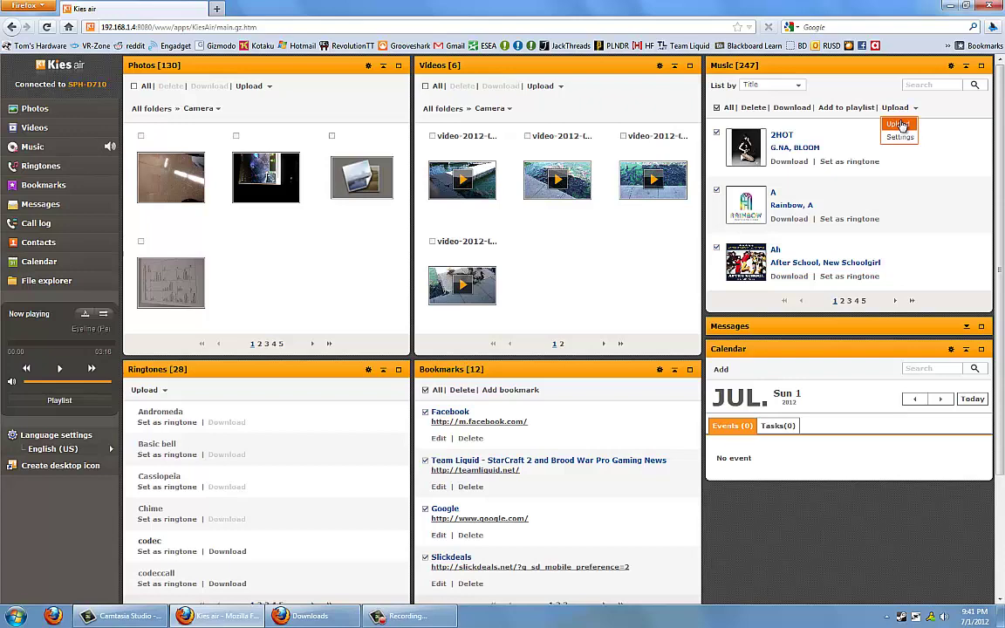
click(903, 125)
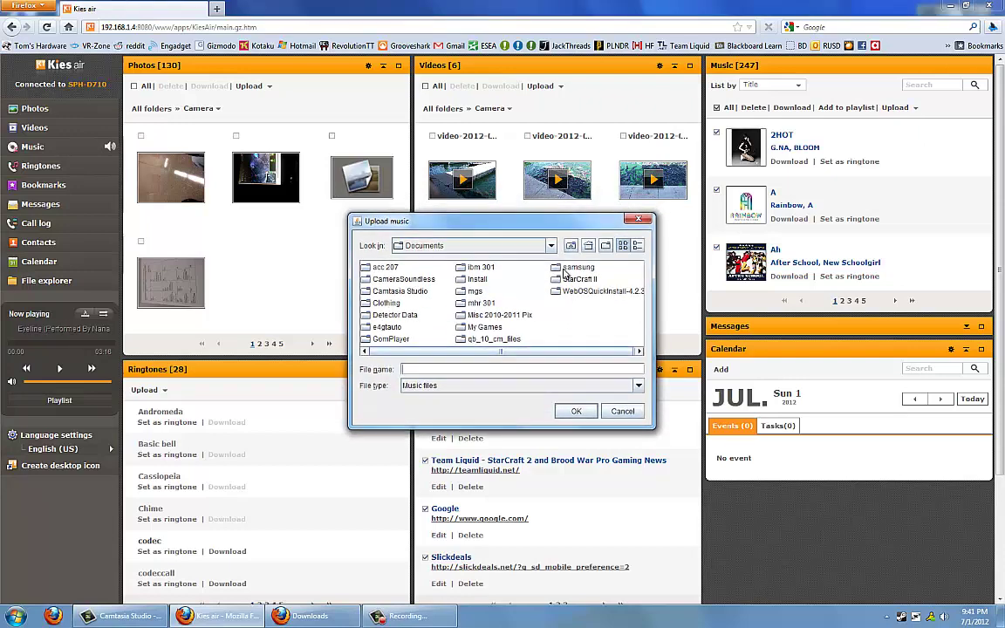
click(621, 411)
scroll(567, 269, down, 3)
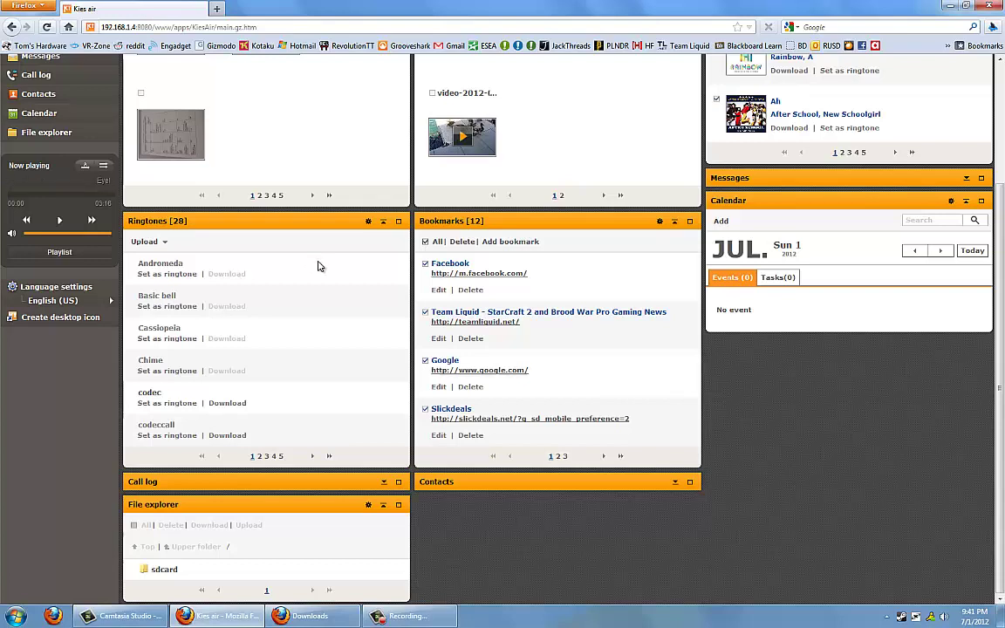
click(144, 242)
click(137, 256)
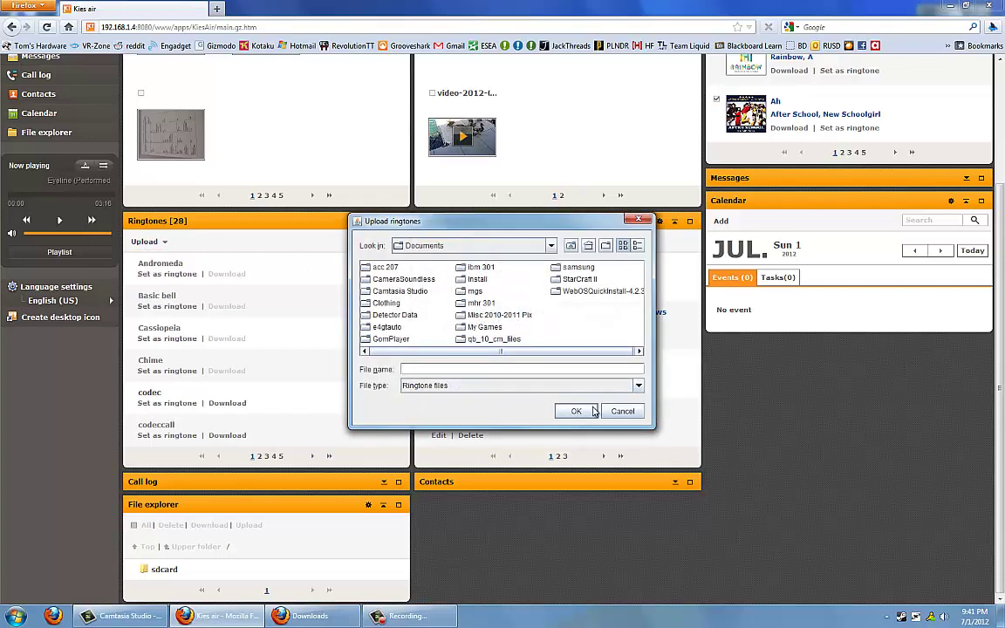
click(628, 411)
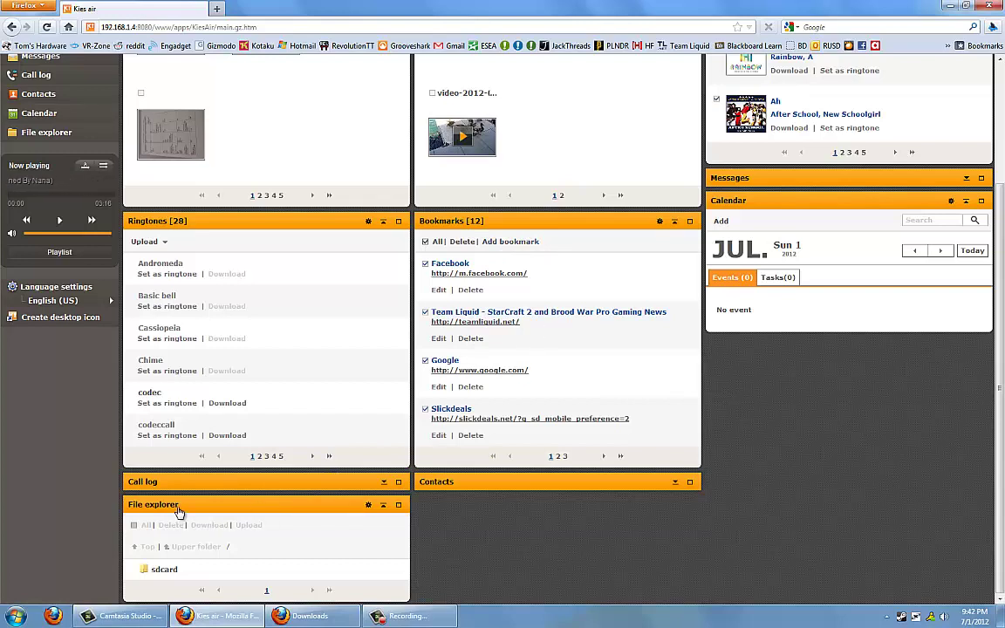
Browse into /sdcard in File explorer, then open the Upload dialog and cancel it
click(160, 573)
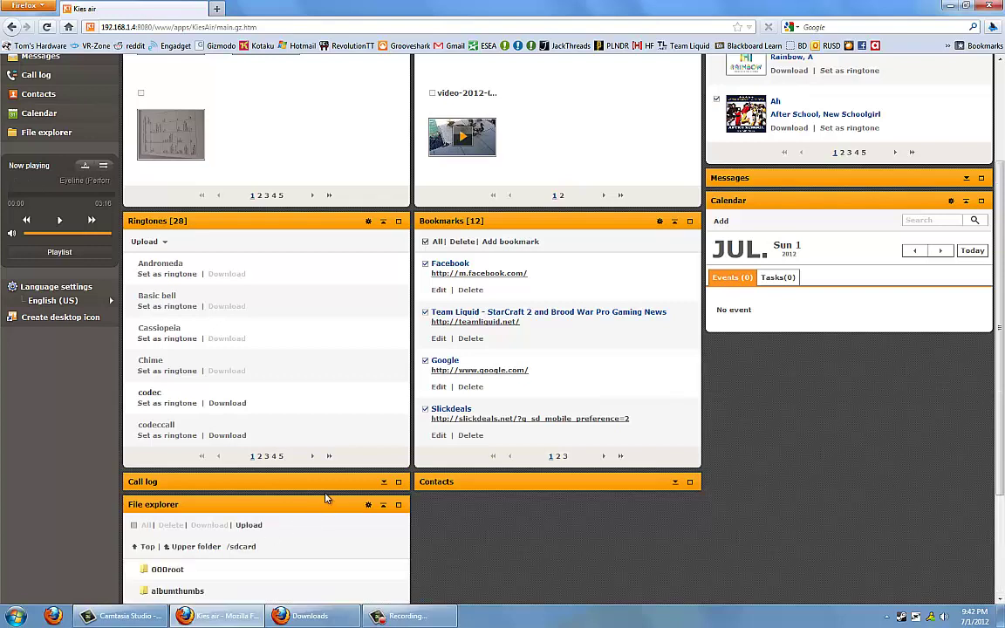
scroll(292, 443, down, 3)
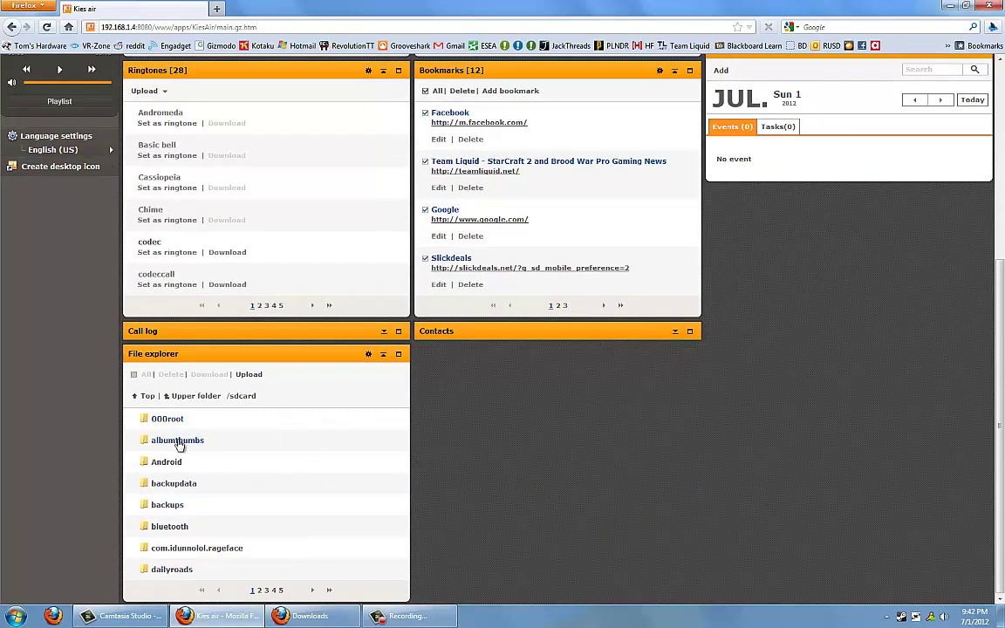
click(249, 375)
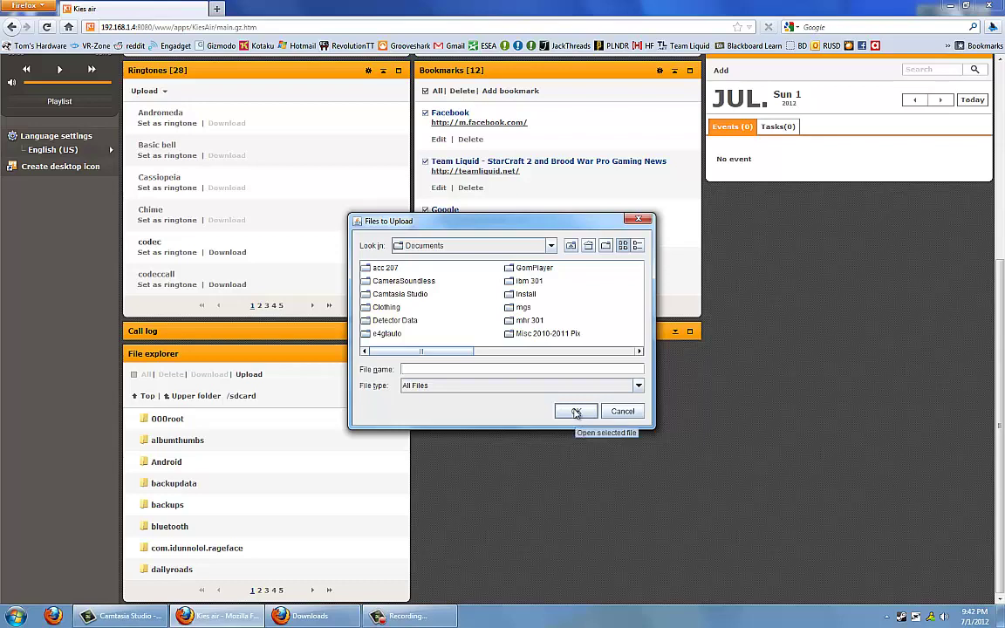
click(621, 411)
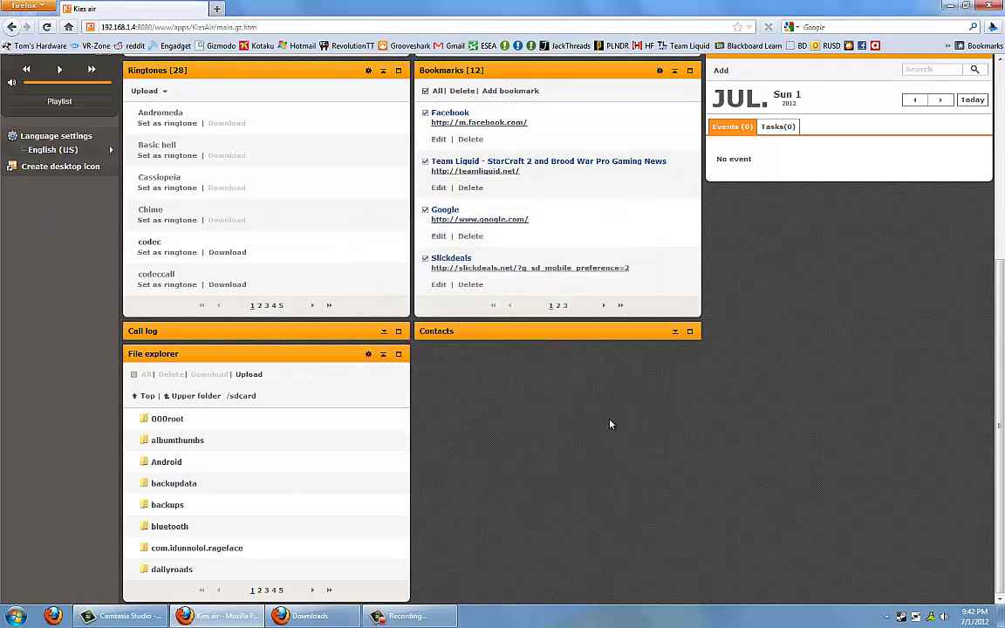
scroll(628, 410, up, 3)
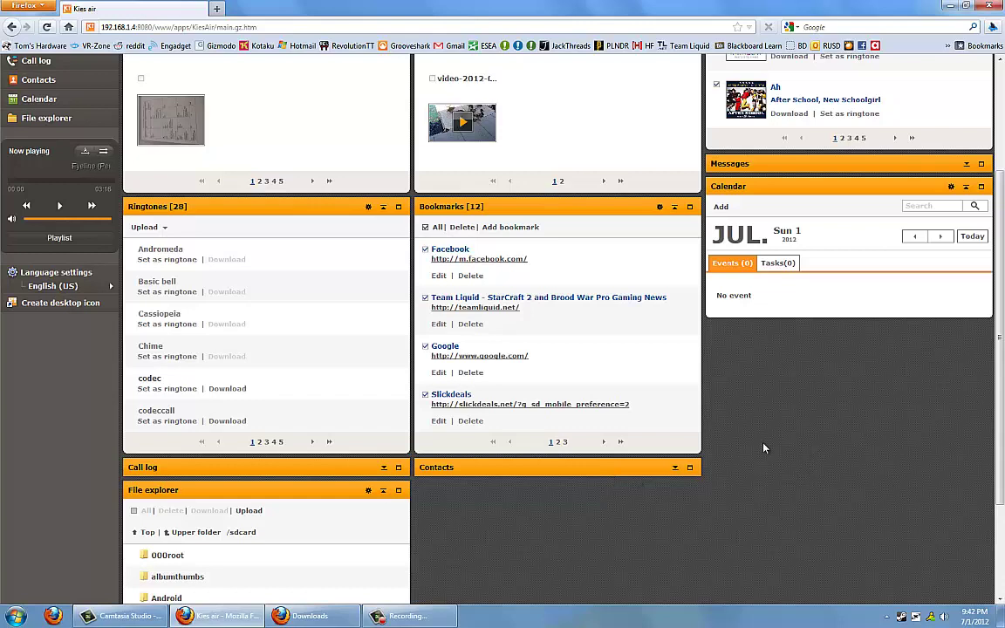
scroll(762, 429, up, 4)
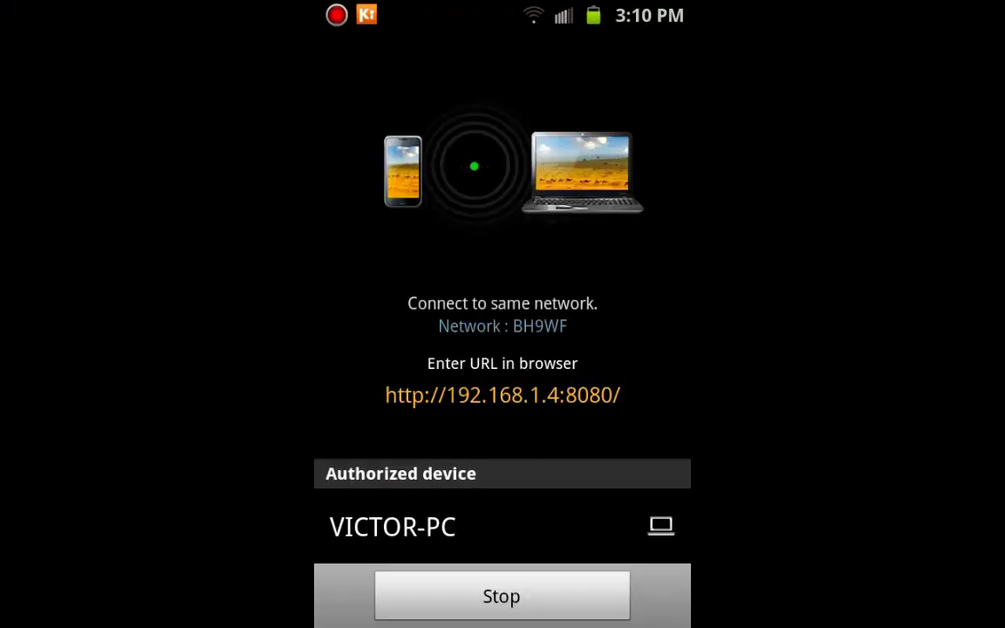
Stop the Kies air service on the phone to disconnect the computer
click(502, 595)
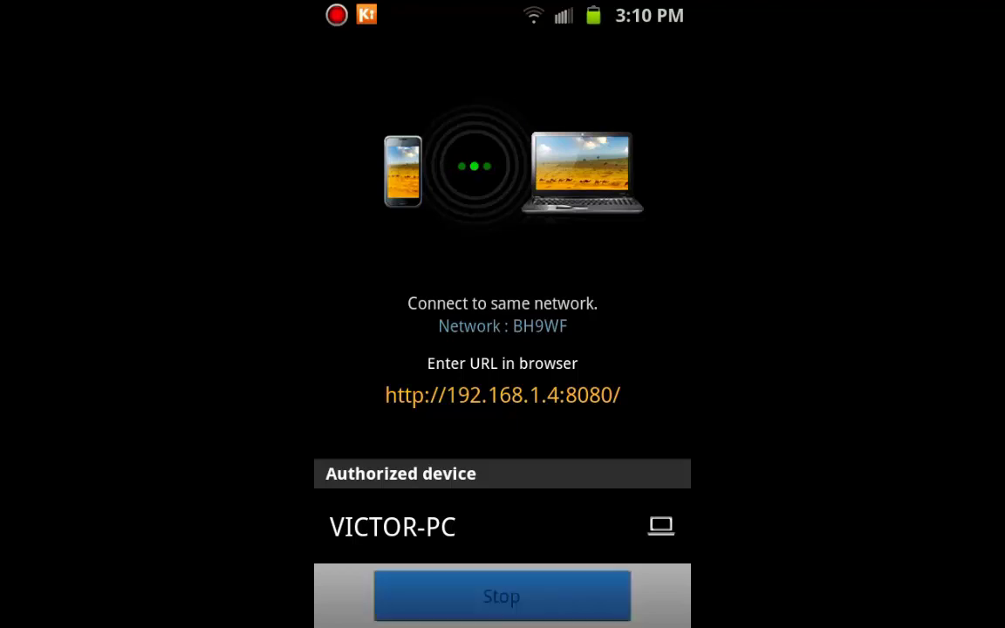